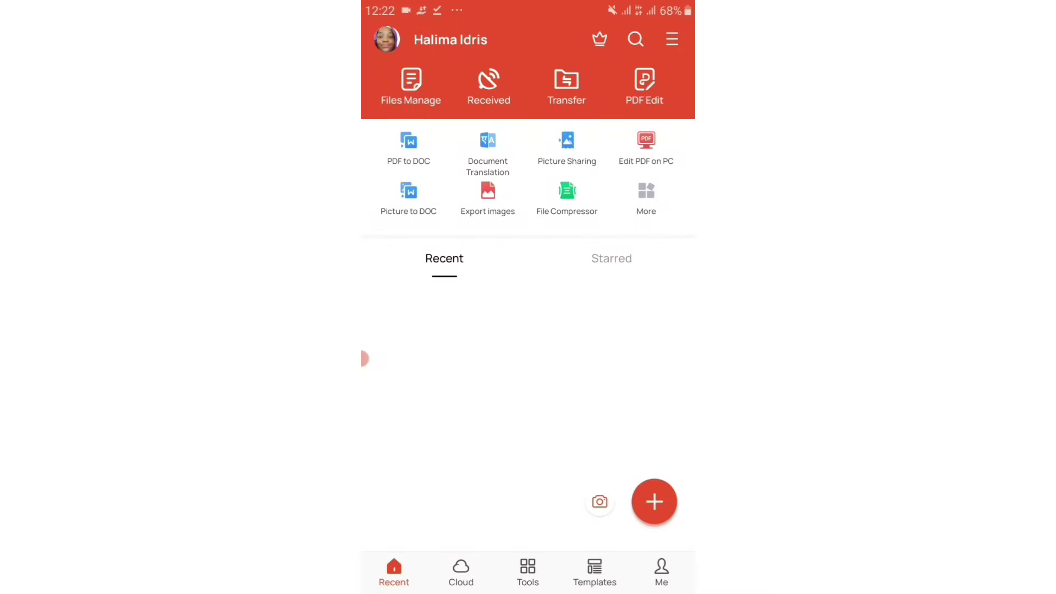
Open the terms-of-use PDF and enter Fill Form mode via Tools > Edit
left_click(455, 334)
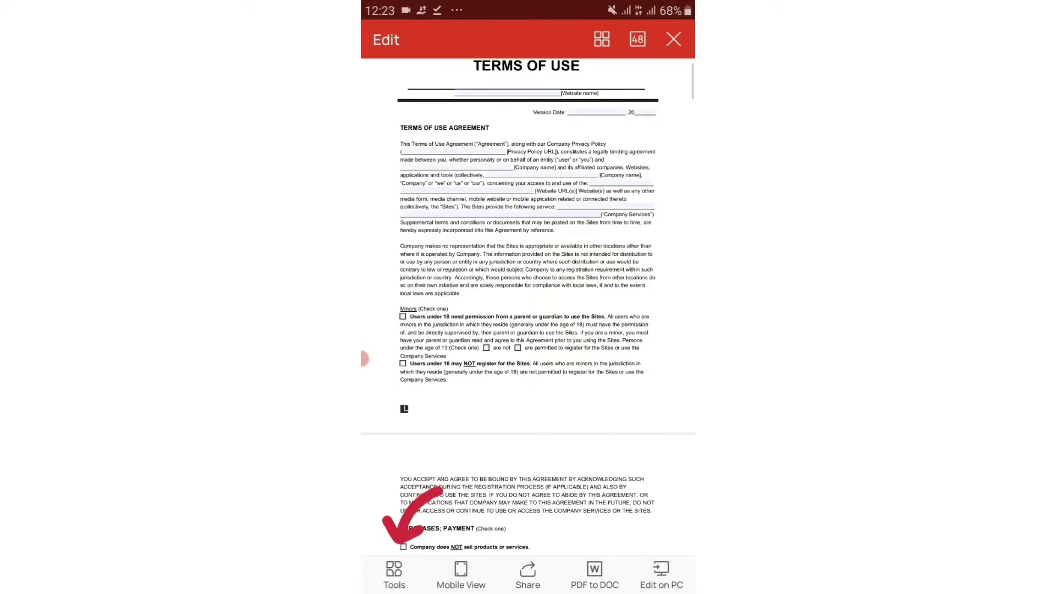
left_click(394, 574)
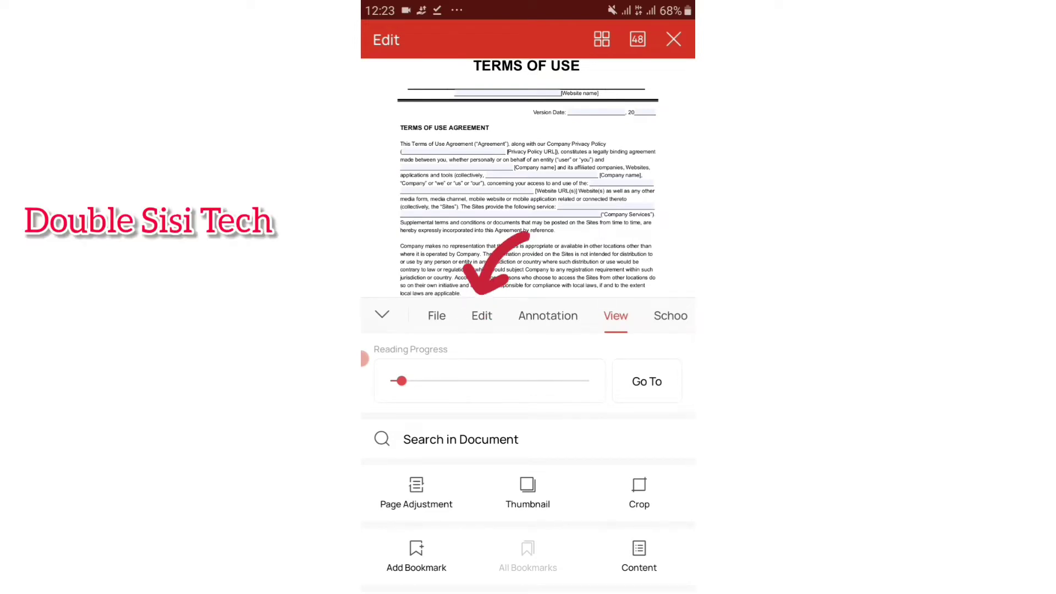
left_click(481, 315)
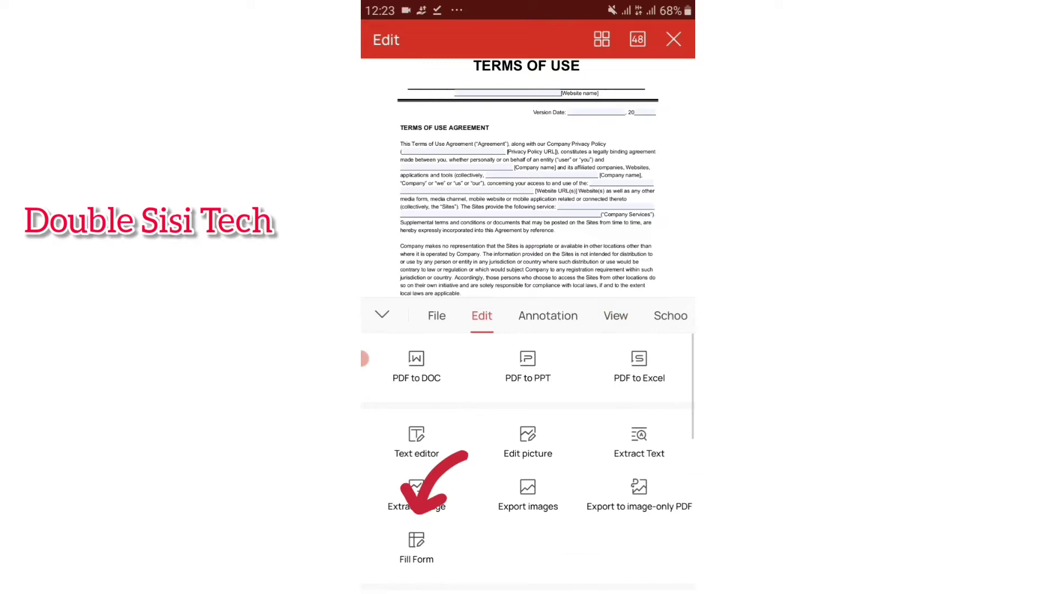
left_click(416, 549)
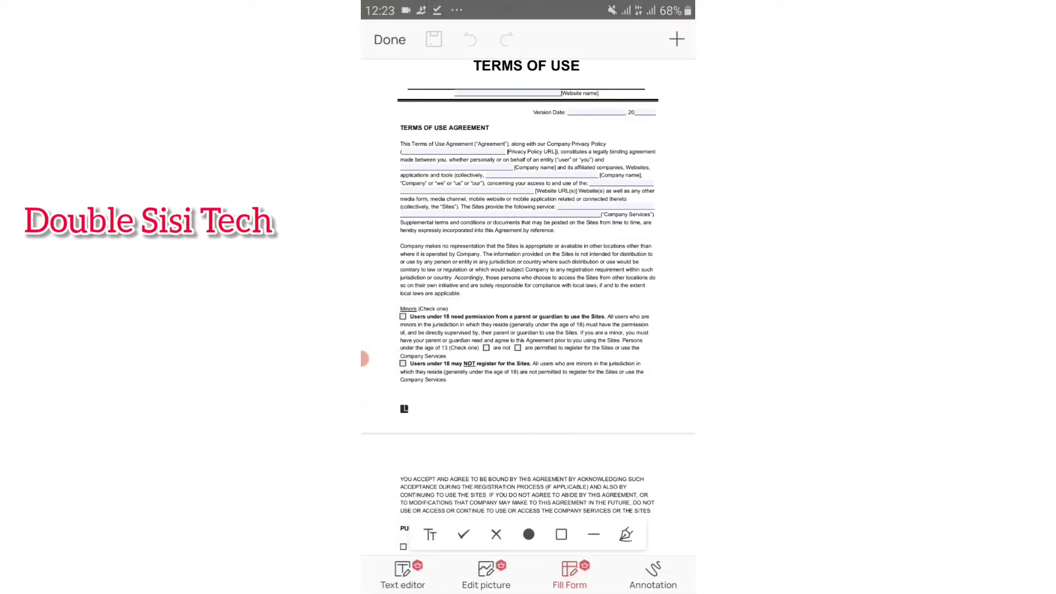
Delete the old saved signature and start a new blank signature pad
left_click(626, 534)
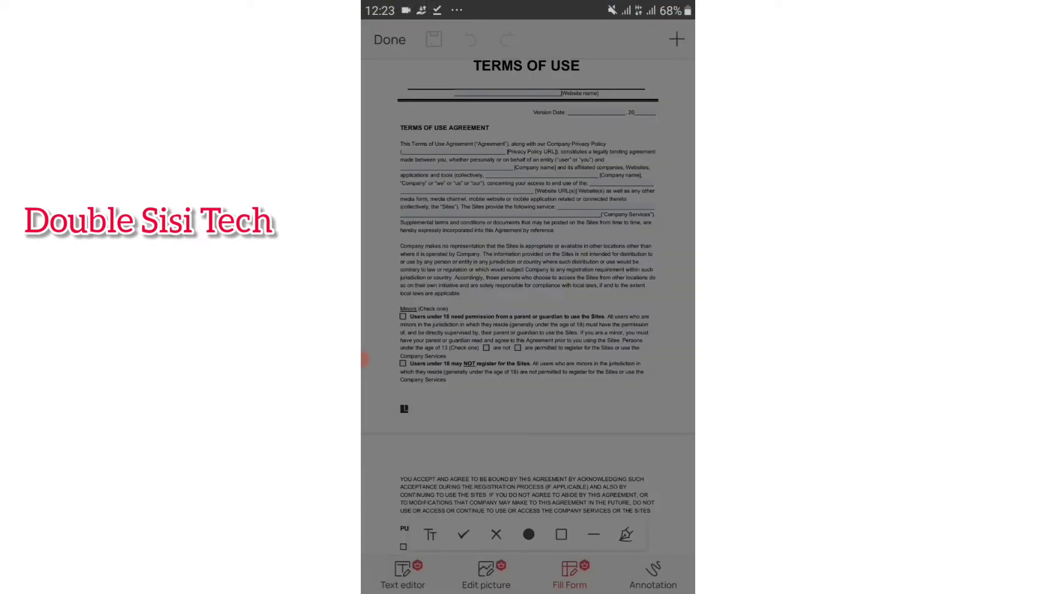
left_click(672, 470)
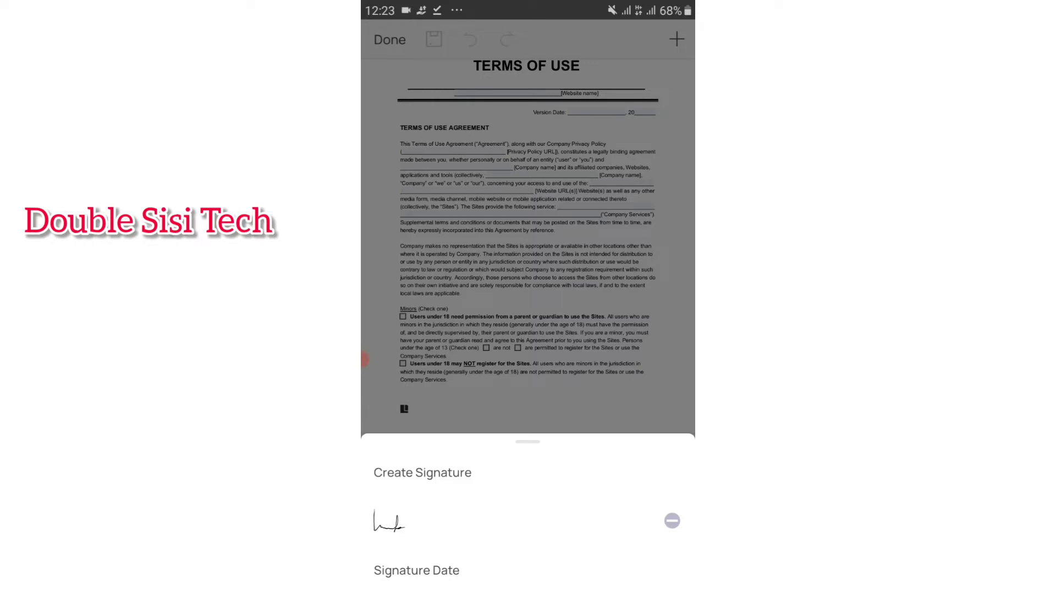
left_click(422, 472)
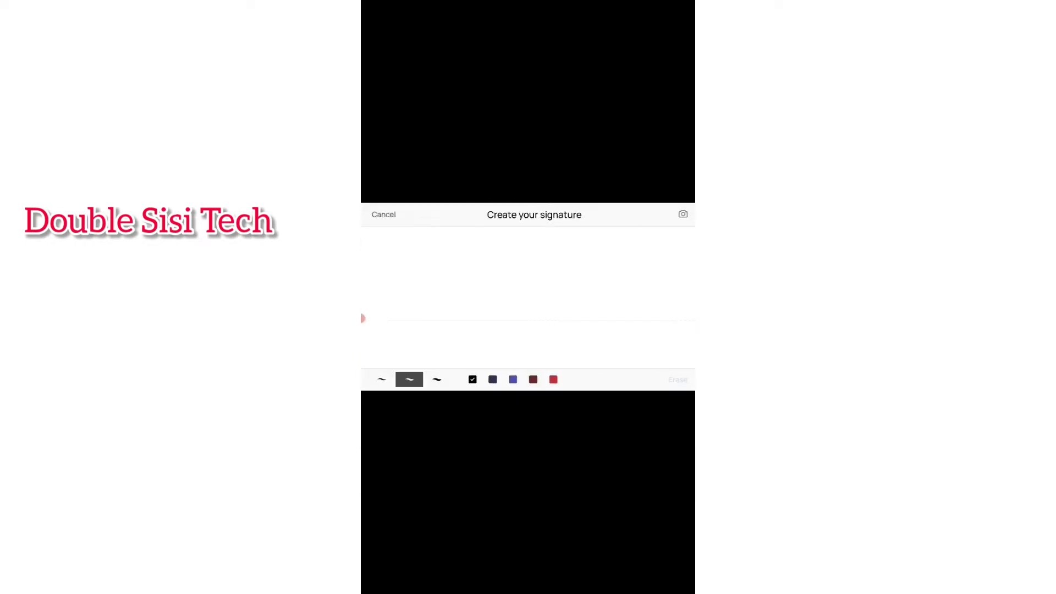
Draw a hand-written signature, try dark-blue and blue ink, then go back to black
mouse_move(482, 246)
left_mouse_down()
mouse_move(481, 330)
mouse_move(556, 291)
mouse_move(551, 338)
mouse_move(567, 312)
mouse_move(587, 311)
left_mouse_up()
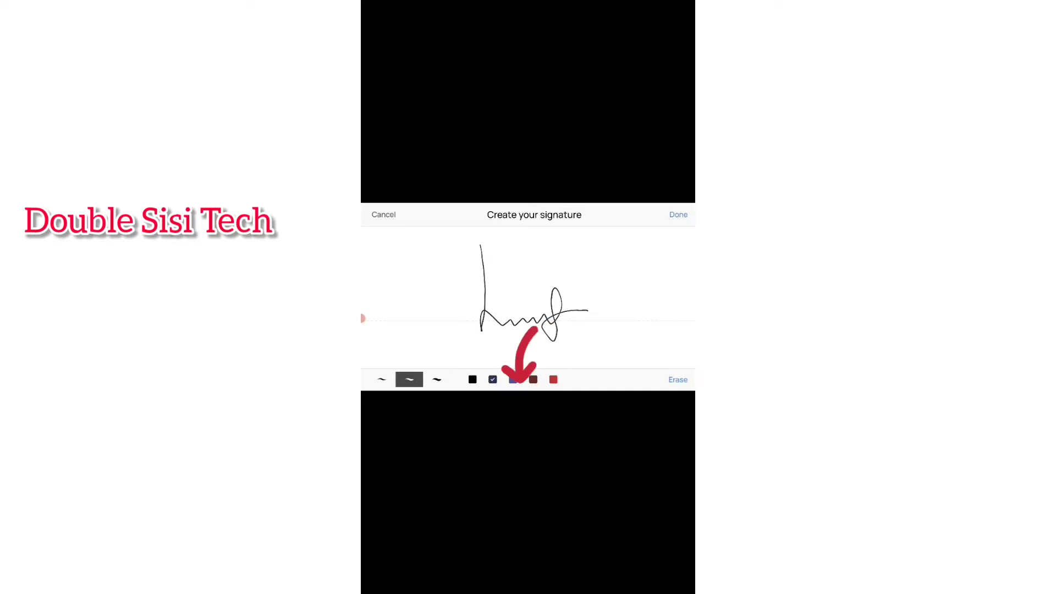
left_click(492, 380)
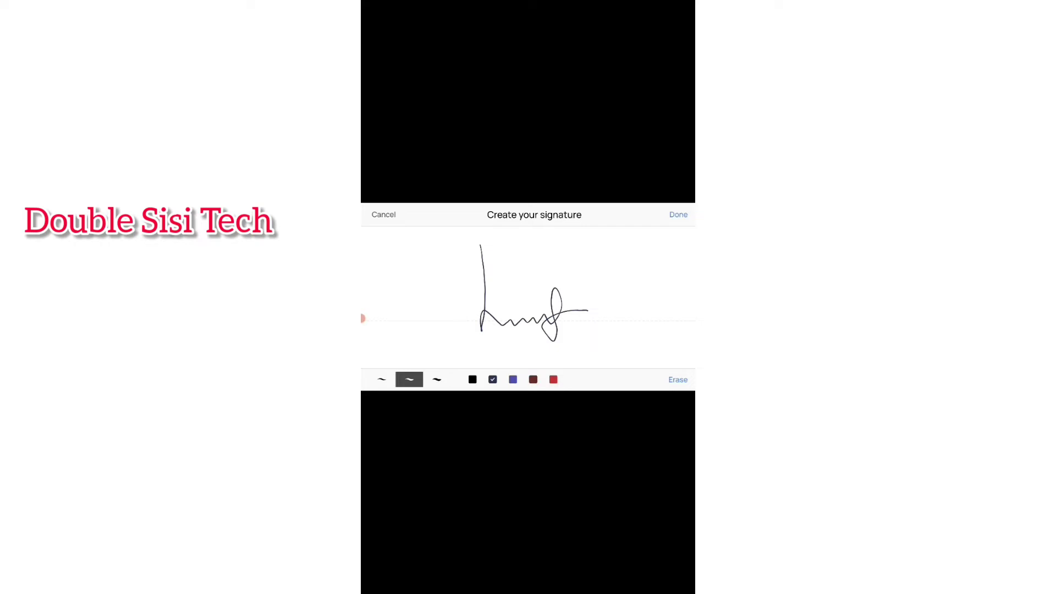
left_click(512, 379)
left_click(472, 379)
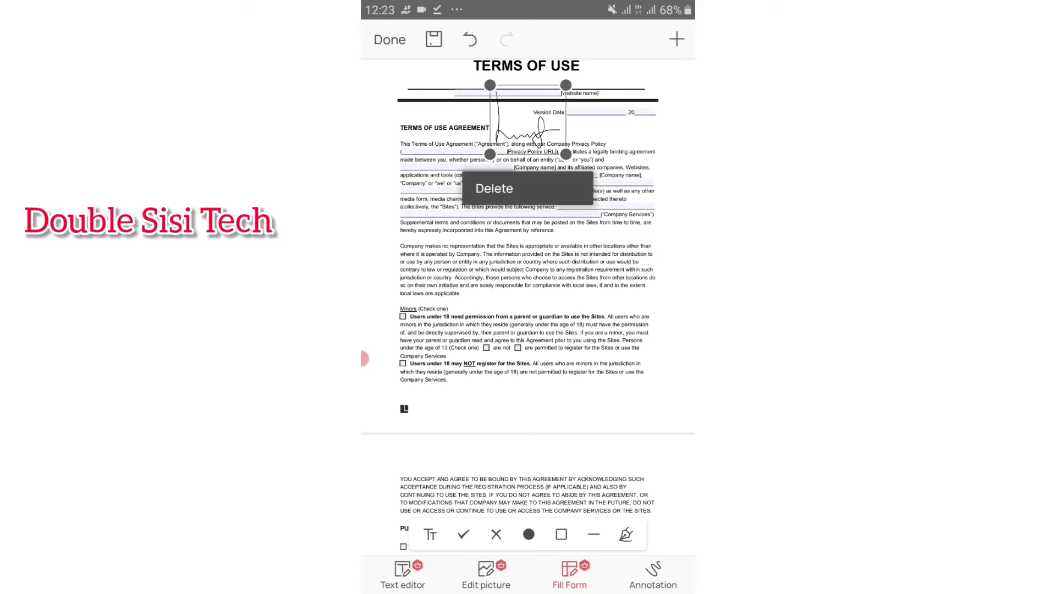
Drag the signature down beside the Minors section and roughly resize it
left_click_drag(528, 120, 523, 297)
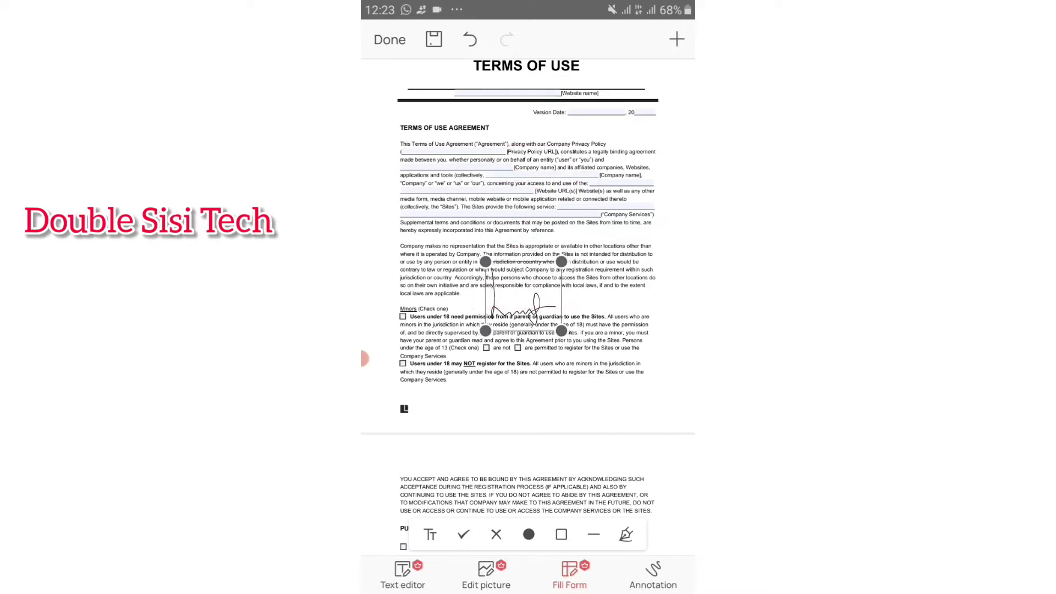
left_click(523, 297)
mouse_move(562, 330)
left_mouse_down()
mouse_move(518, 306)
mouse_move(545, 334)
left_mouse_up()
left_click(518, 290)
left_click(517, 305)
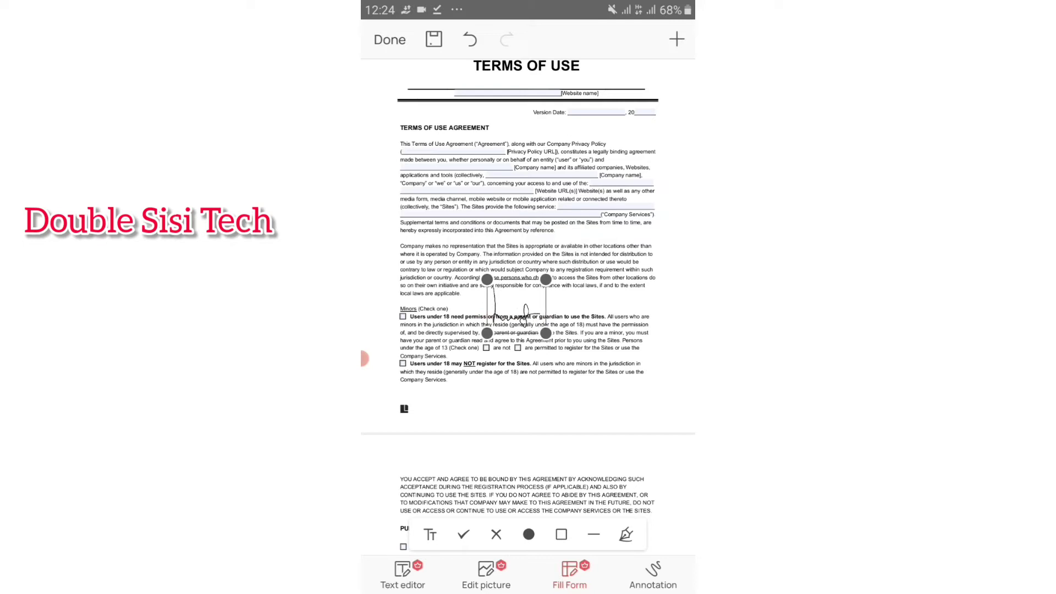
left_click(515, 305)
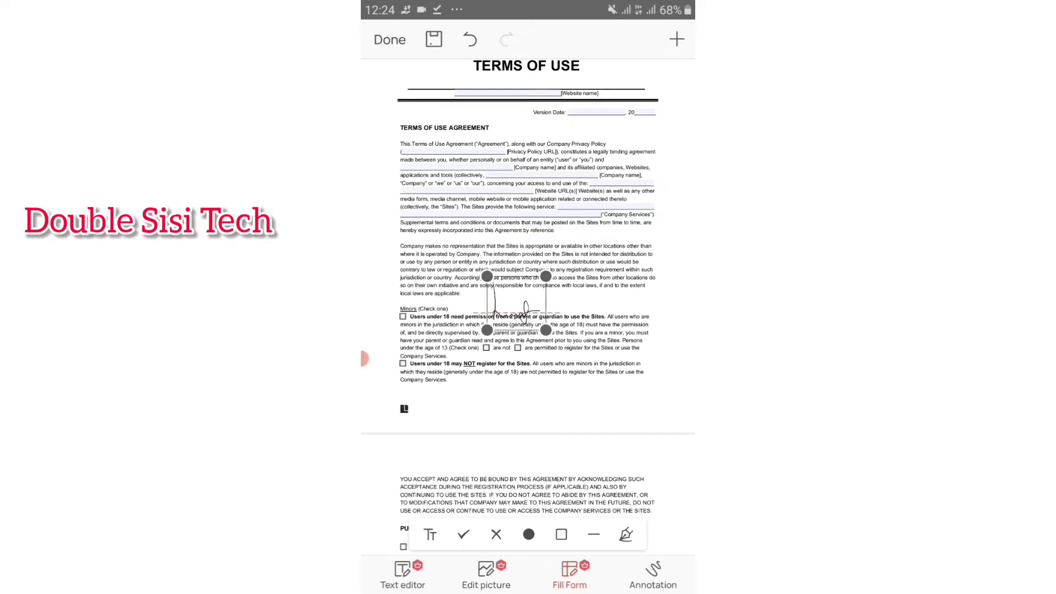
Check the signature's placement, then shrink it and enlarge it slightly to a neat size
left_click(515, 306)
left_click(577, 412)
left_click(515, 314)
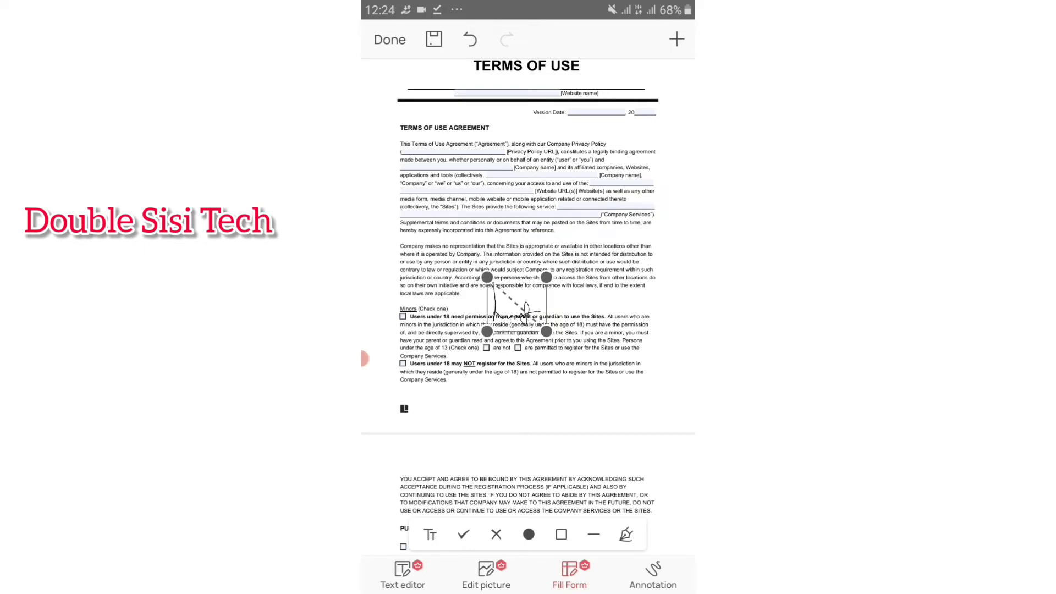
left_click_drag(550, 334, 533, 319)
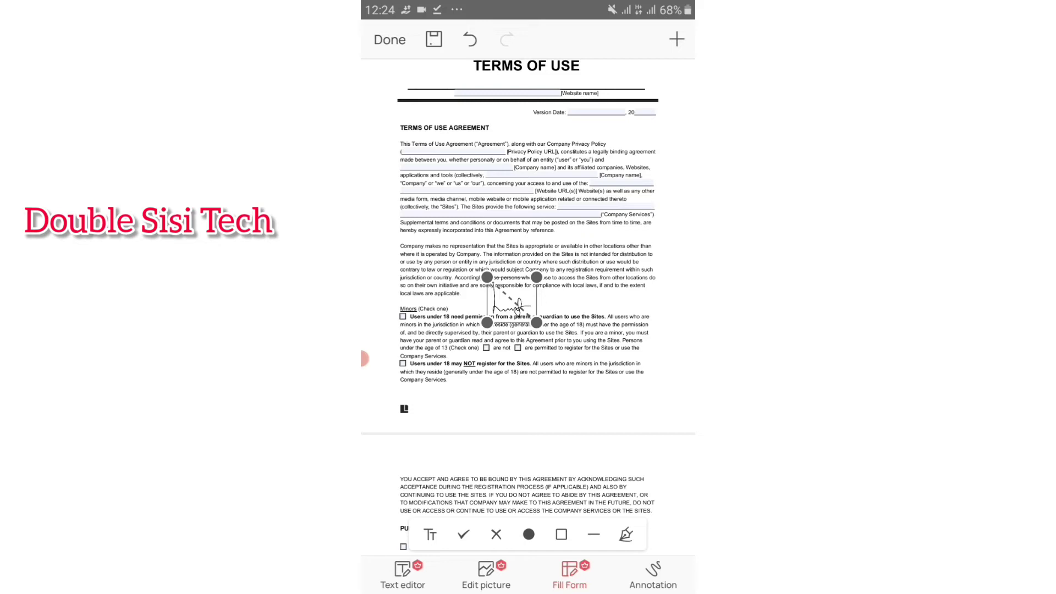
left_click(509, 299)
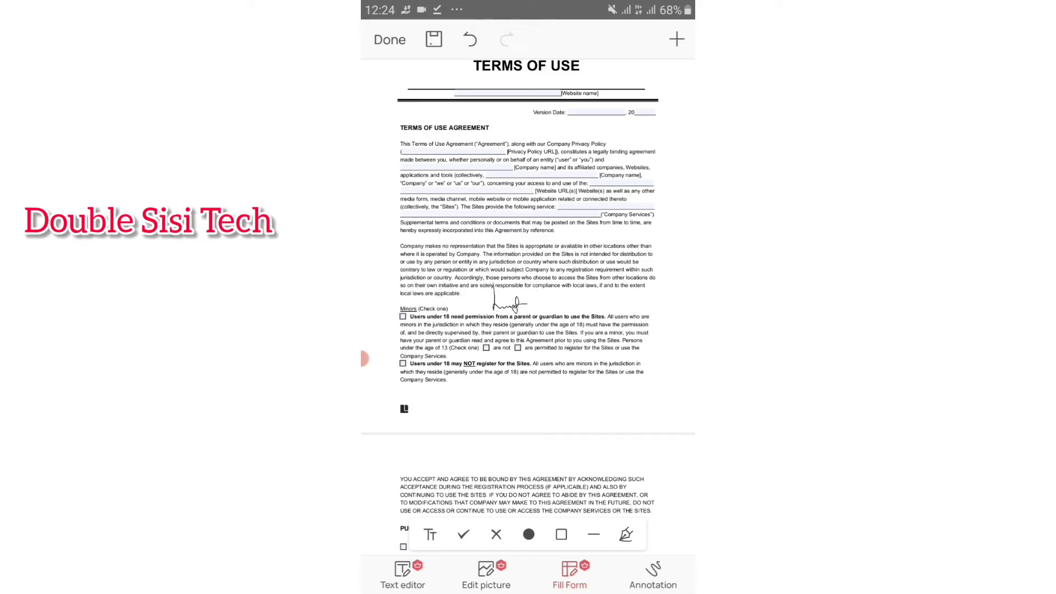
left_click_drag(533, 277, 548, 262)
Leave the form-filling upgrade offer and return to the WPS Recent files home screen
left_click(389, 39)
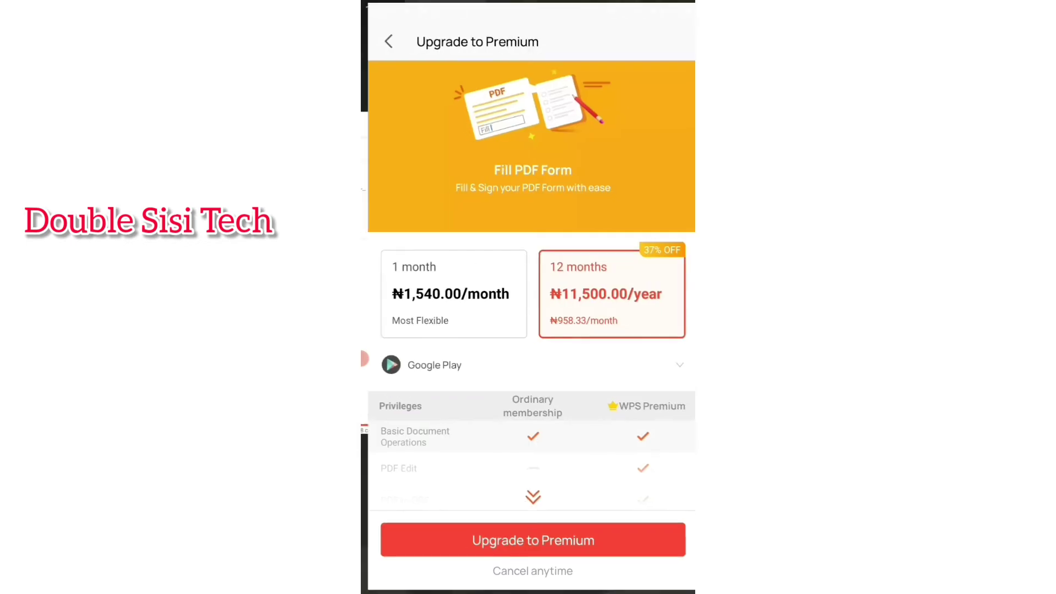
left_click(529, 272)
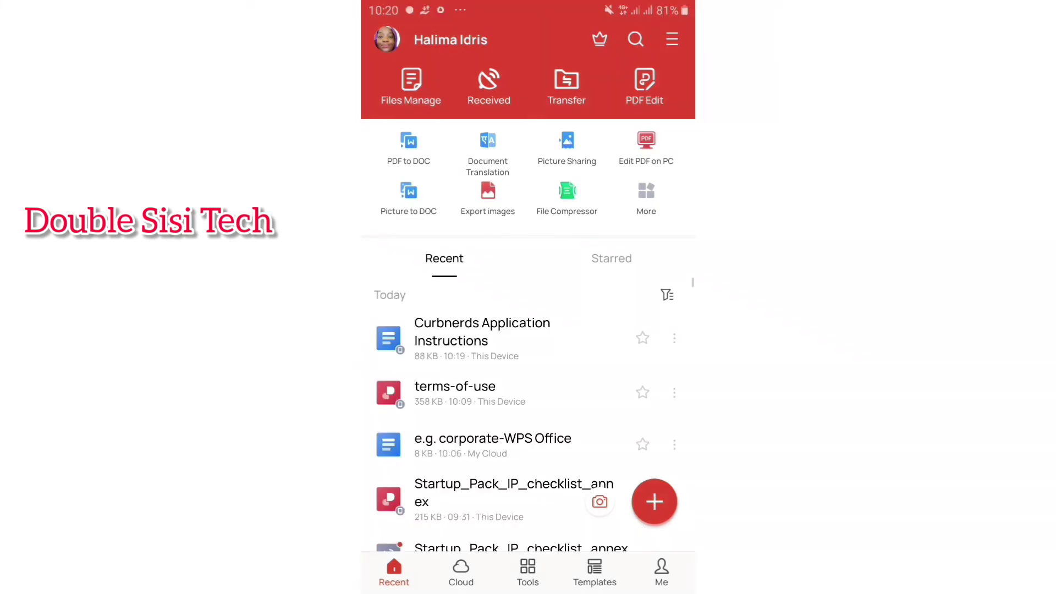
Open Curbnerds Application Instructions and start a signature insert via Tools > Insert
left_click(482, 334)
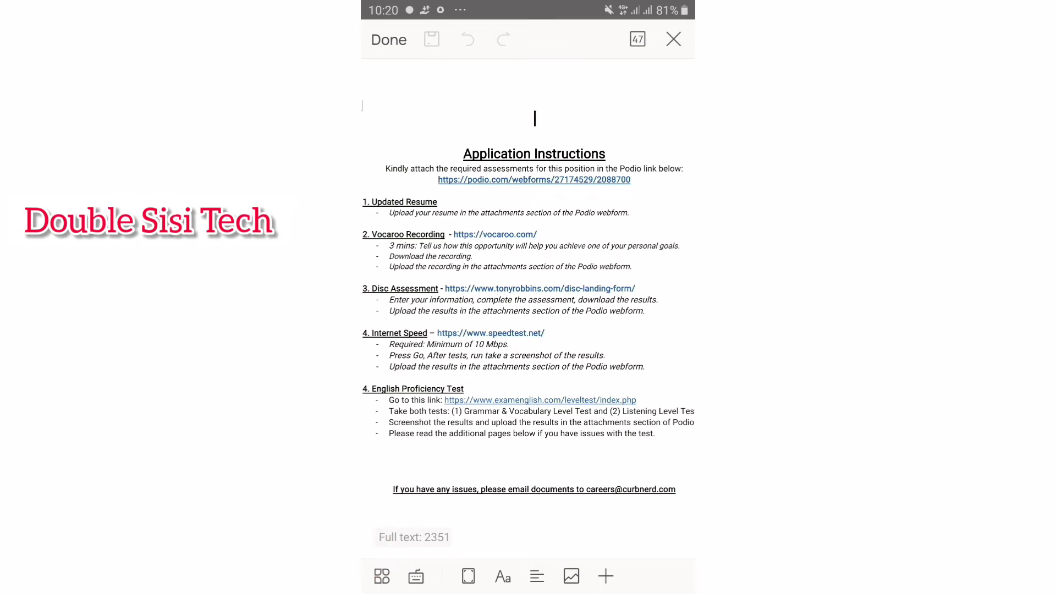
left_click(381, 575)
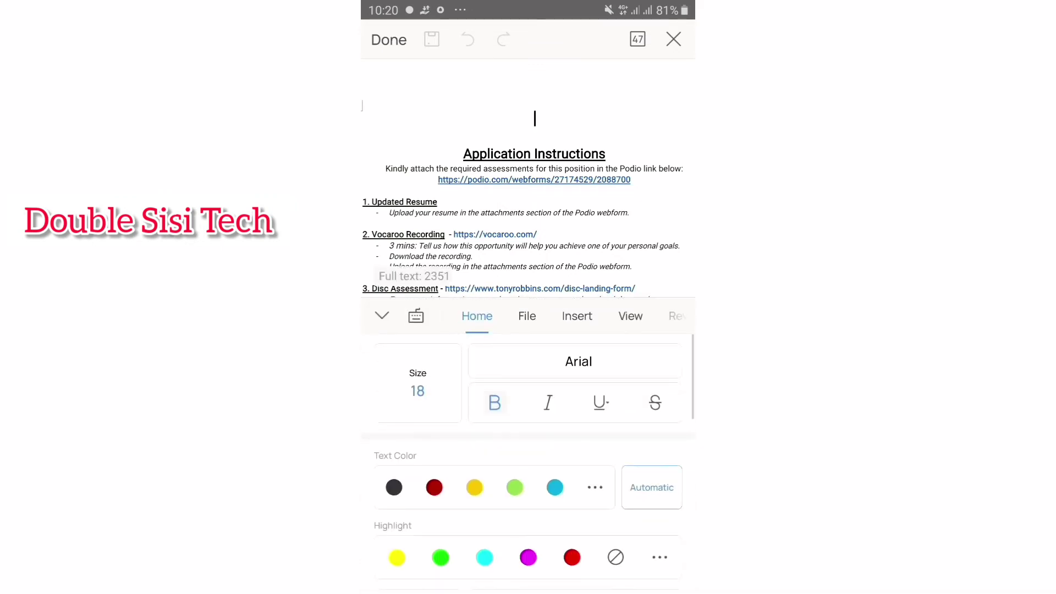
left_click(576, 316)
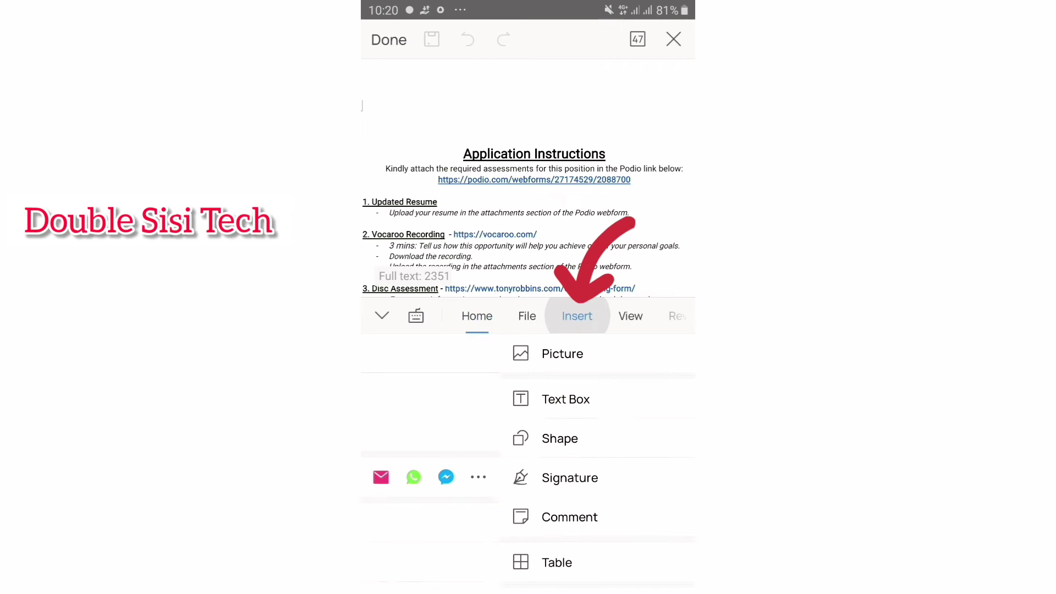
left_click(431, 543)
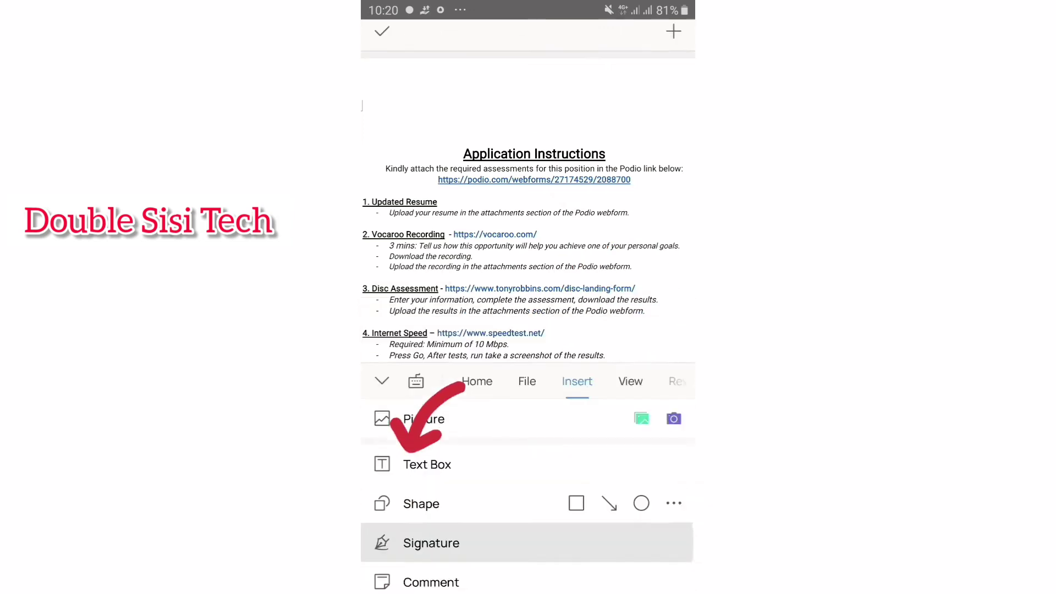
Delete the first of the two saved signatures and start a new one
left_click(673, 32)
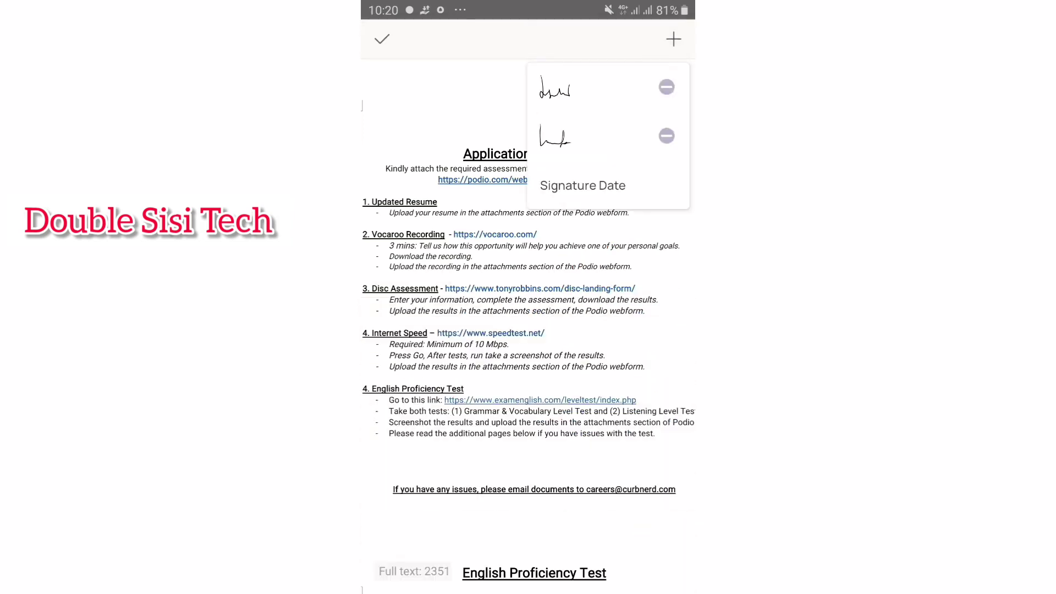
left_click(666, 87)
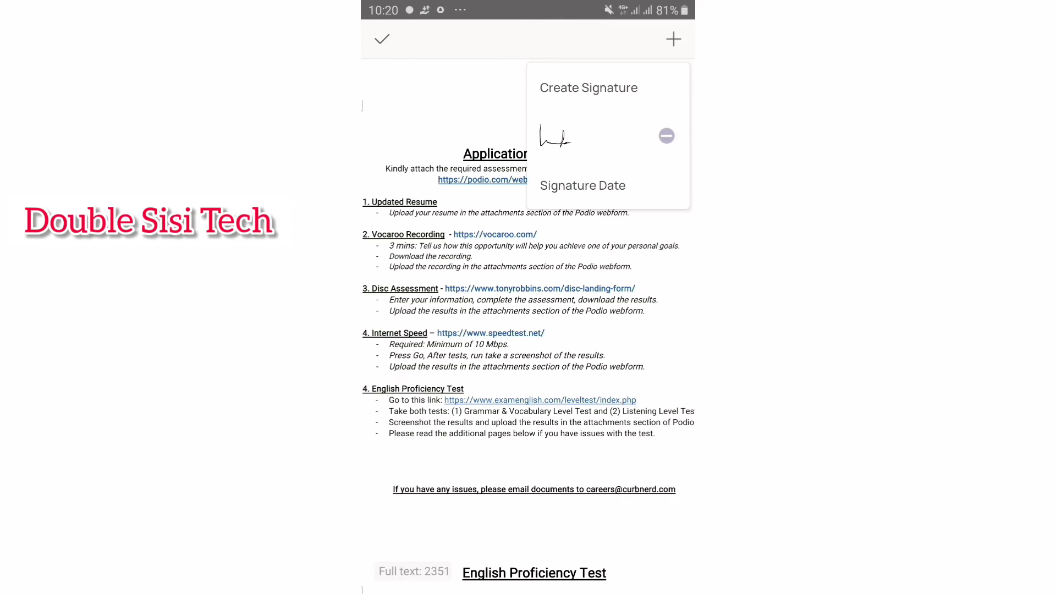
left_click(588, 87)
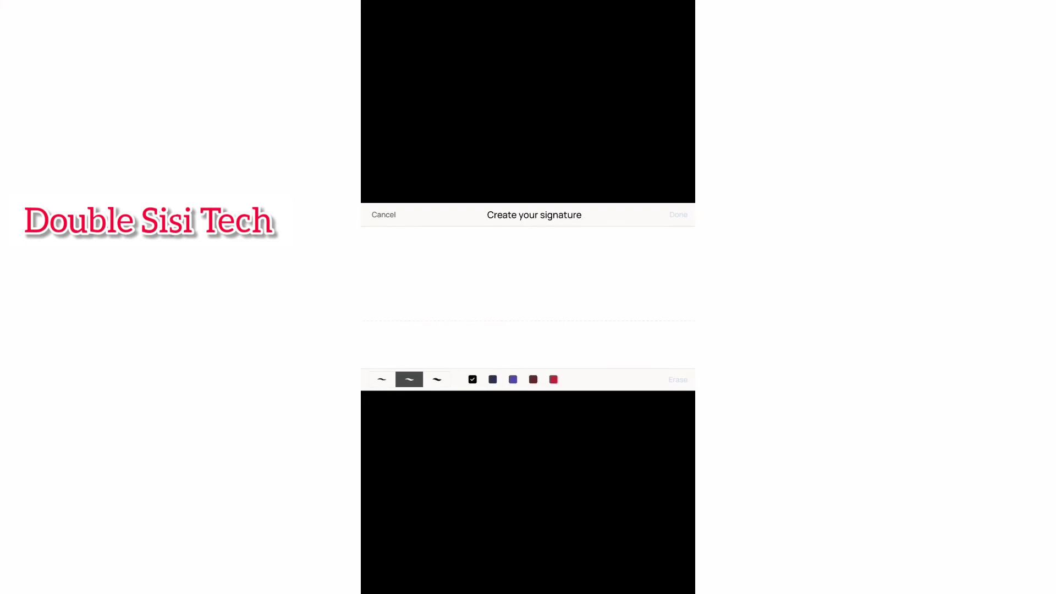
Draw a black handwritten signature and insert it near the document title
mouse_move(468, 270)
left_mouse_down()
mouse_move(474, 323)
mouse_move(534, 326)
mouse_move(583, 304)
left_mouse_up()
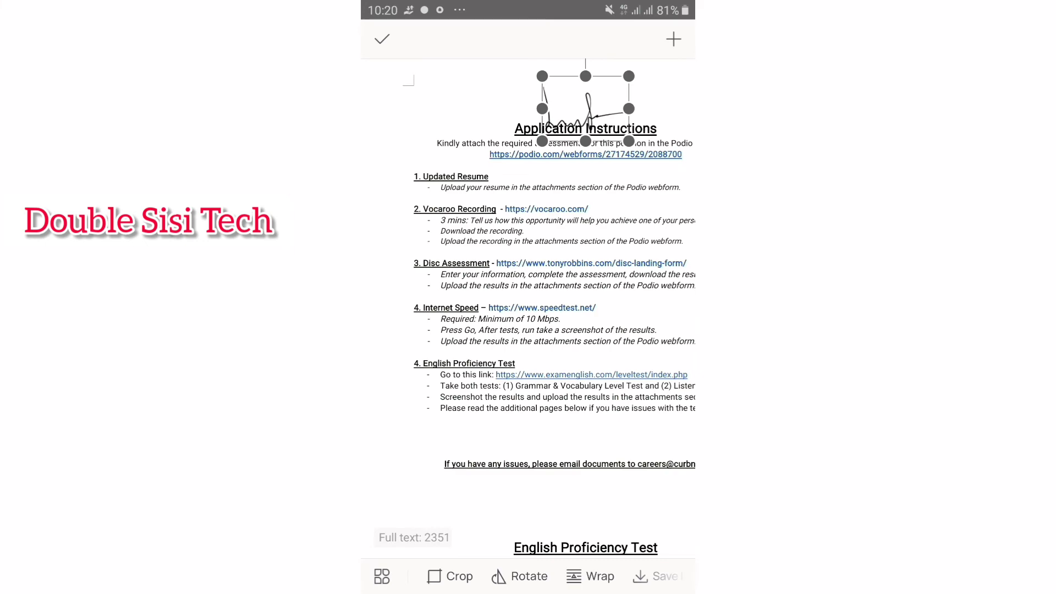
left_click_drag(529, 329, 470, 310)
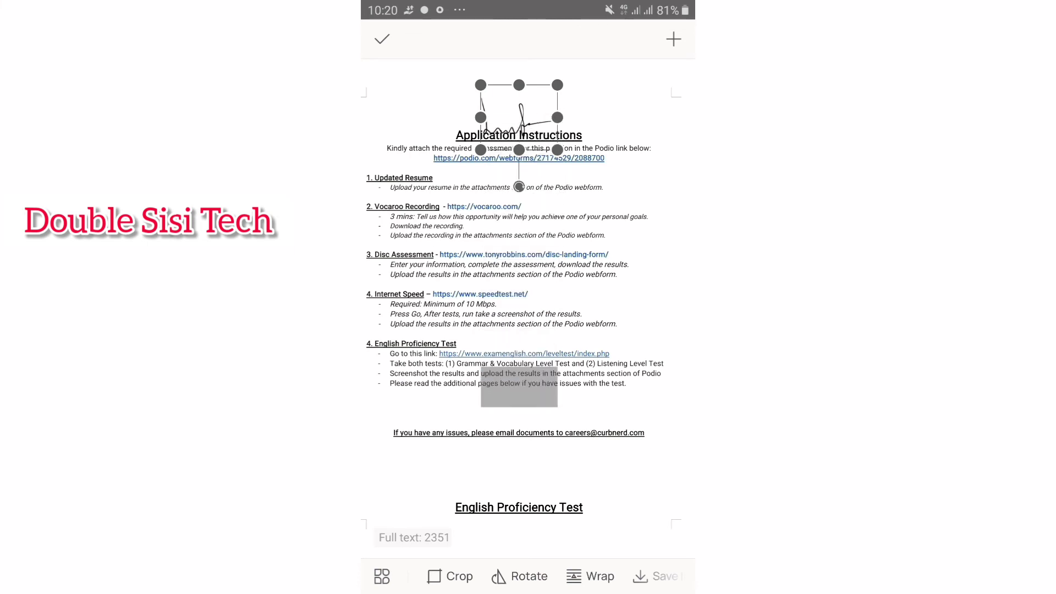
Drag the signature down above the English Proficiency Test heading, then deselect it
left_click_drag(519, 149, 521, 475)
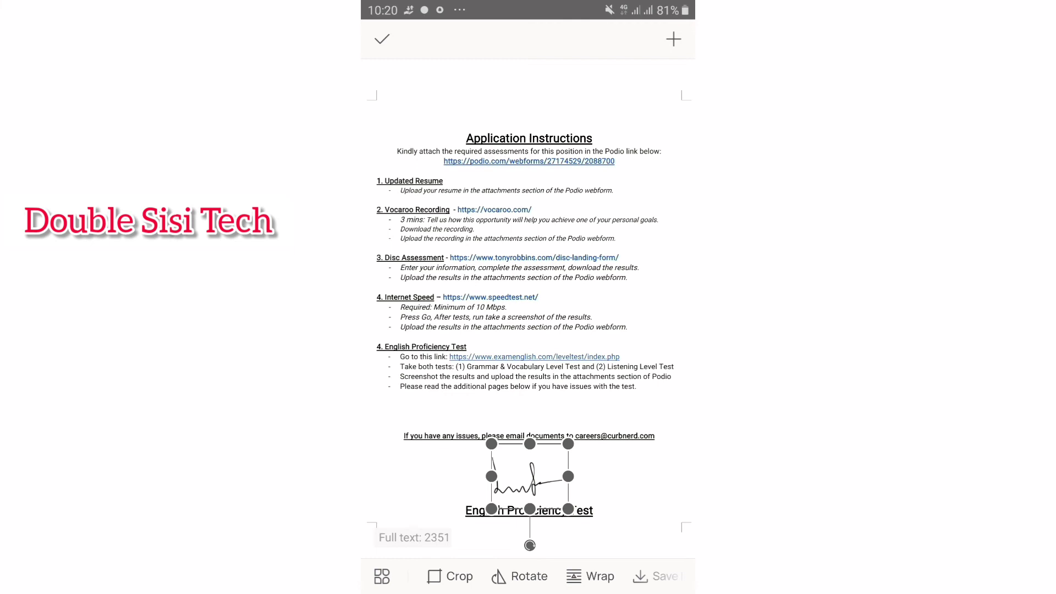
left_click(529, 476)
scroll(529, 326, "down", 3)
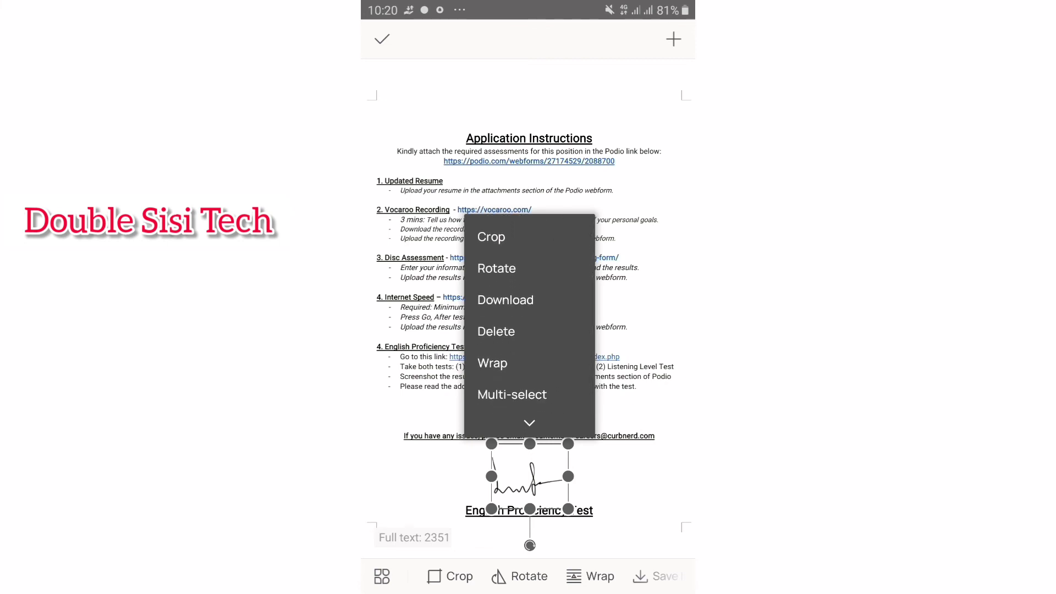
scroll(529, 325, "up", 3)
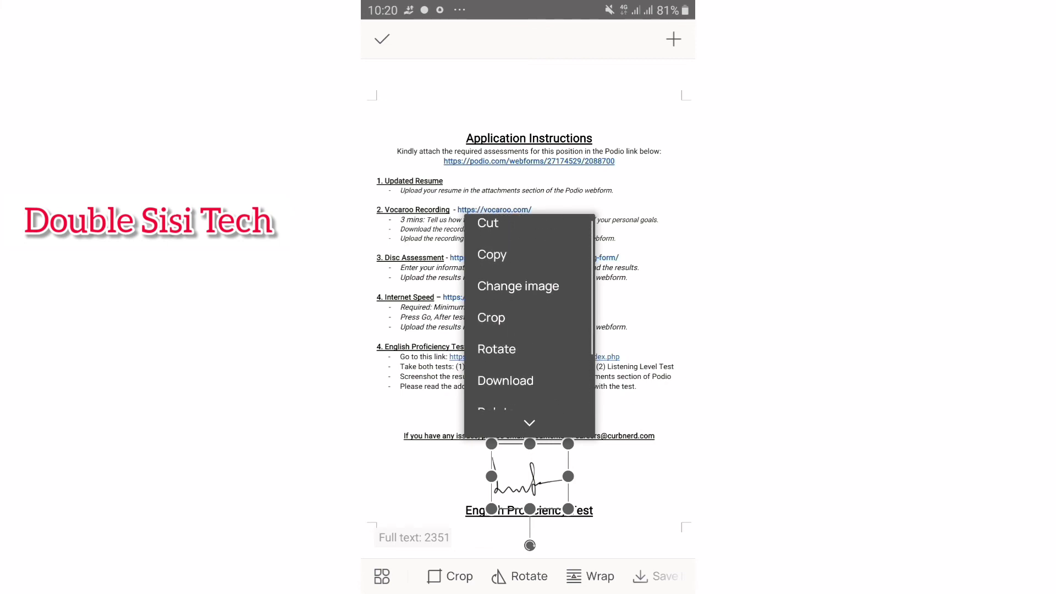
scroll(529, 325, "down", 3)
left_click(529, 106)
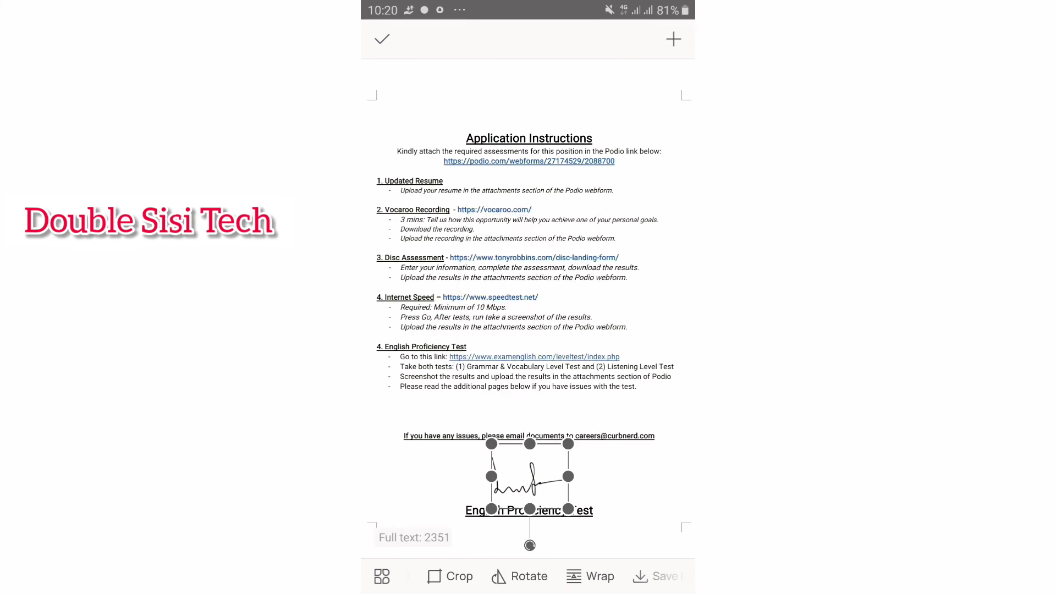
Exit signature and edit modes, then close Application Instructions and choose Save
key("Escape")
left_click(529, 106)
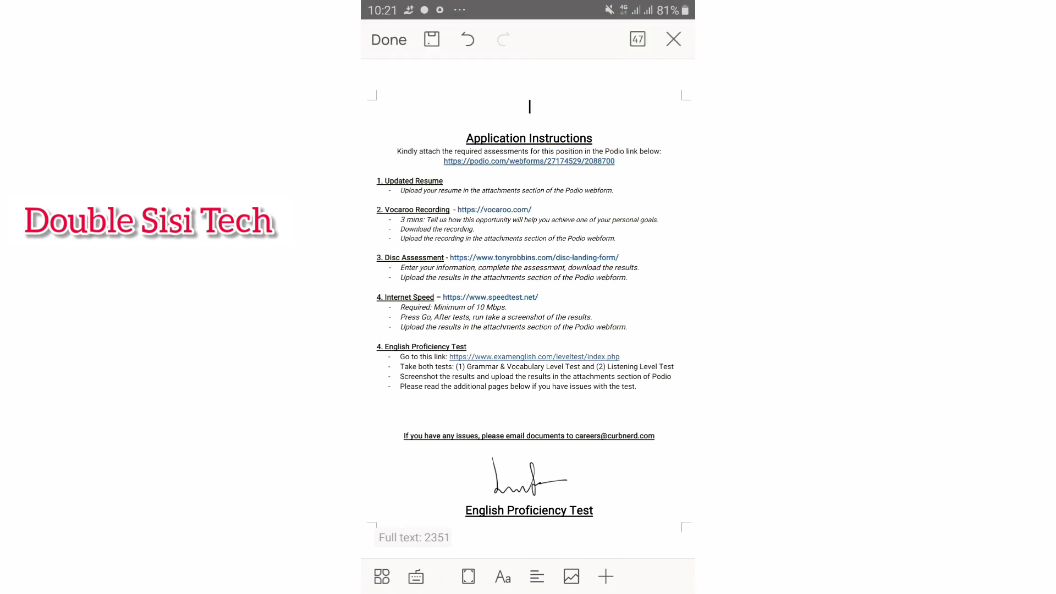
left_click(388, 39)
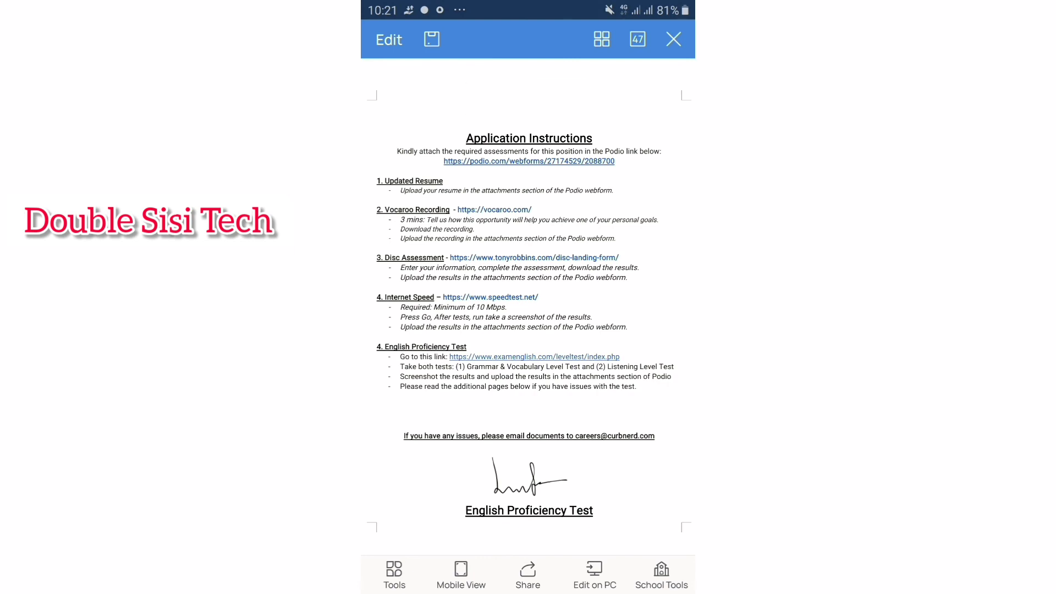
left_click(673, 39)
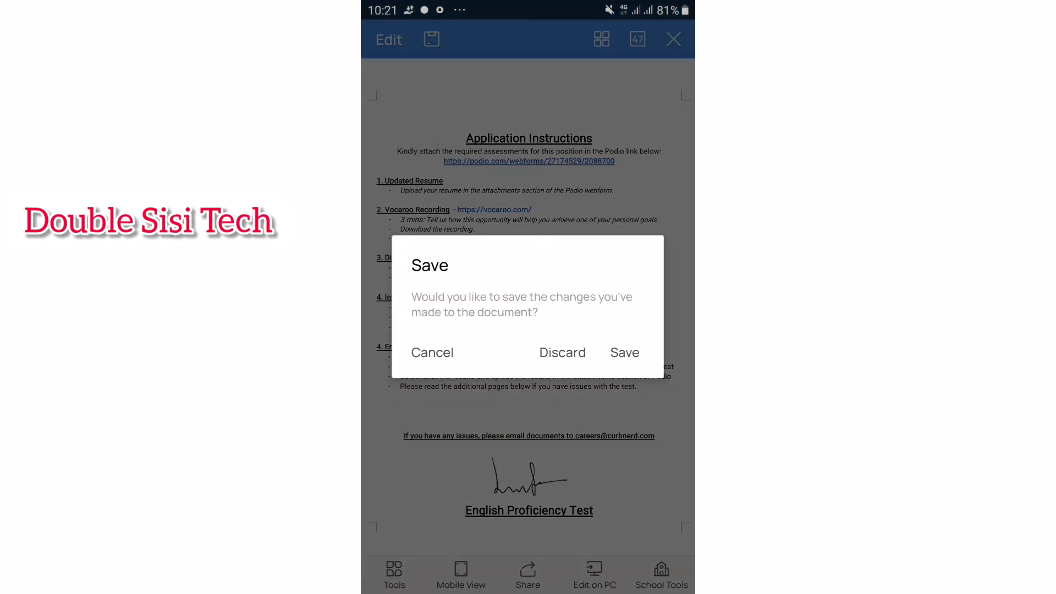
left_click(624, 353)
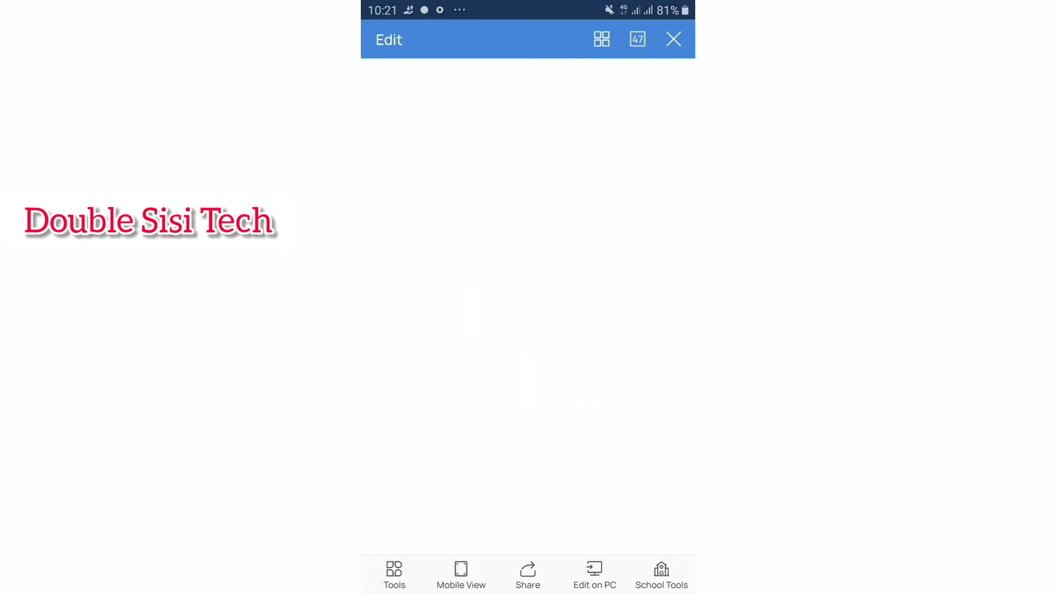